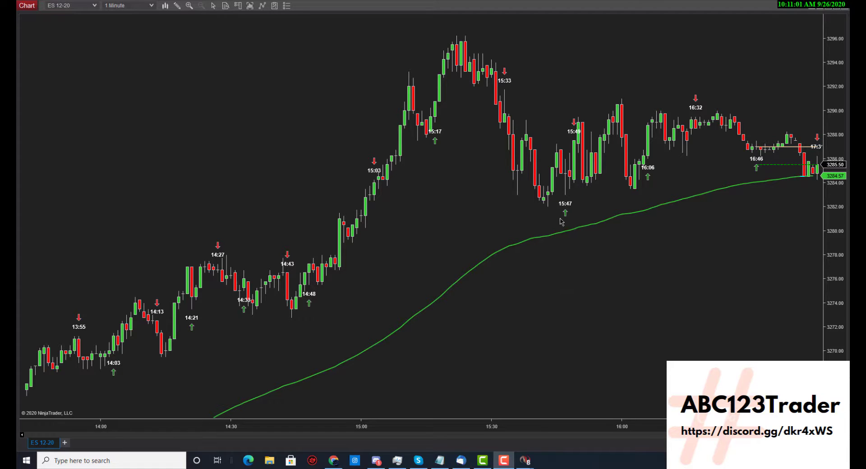
# Pan and compress the 1-minute chart back through the earlier morning bars to review their arrows.
pyautogui.click(582, 303)
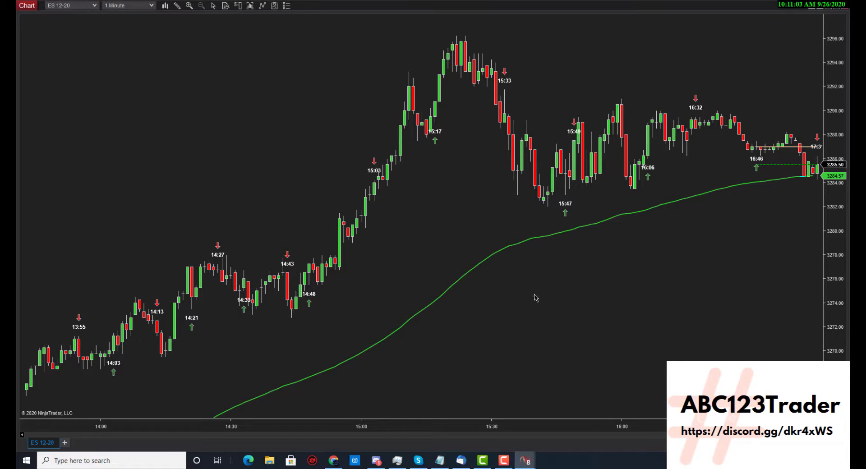
pyautogui.moveTo(596, 306); pyautogui.dragTo(176, 356)
pyautogui.moveTo(372, 430); pyautogui.dragTo(426, 432)
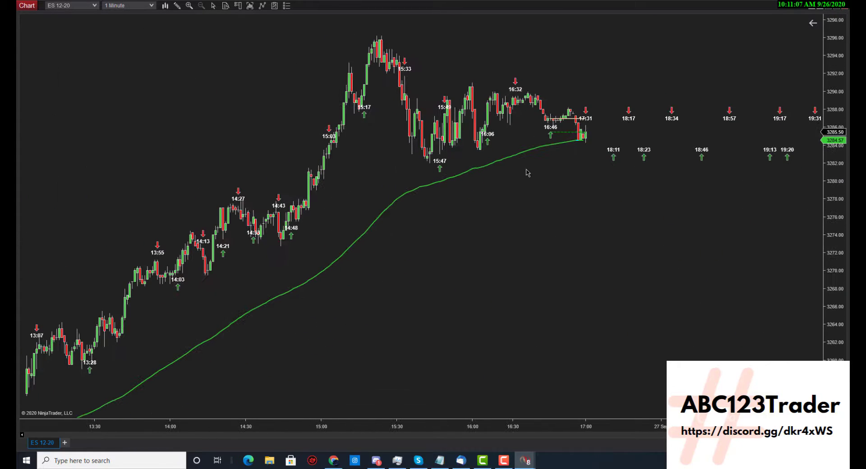
pyautogui.moveTo(399, 341); pyautogui.dragTo(408, 334)
pyautogui.scroll(10, 280, 189)
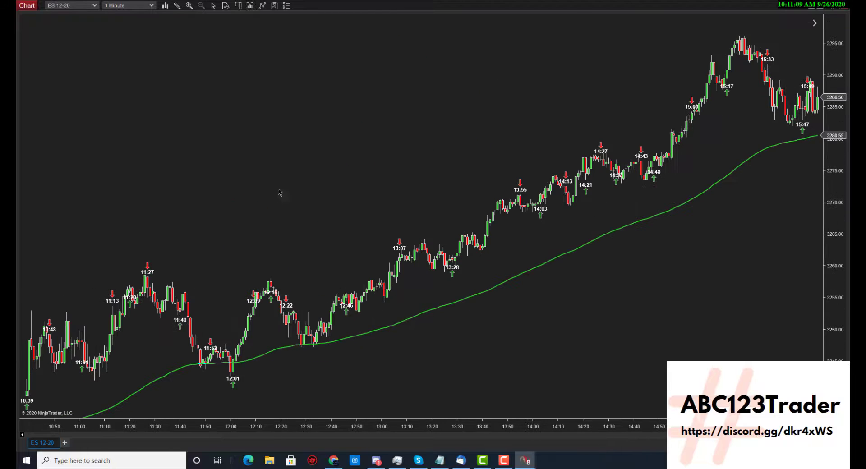
pyautogui.moveTo(213, 195); pyautogui.dragTo(427, 201)
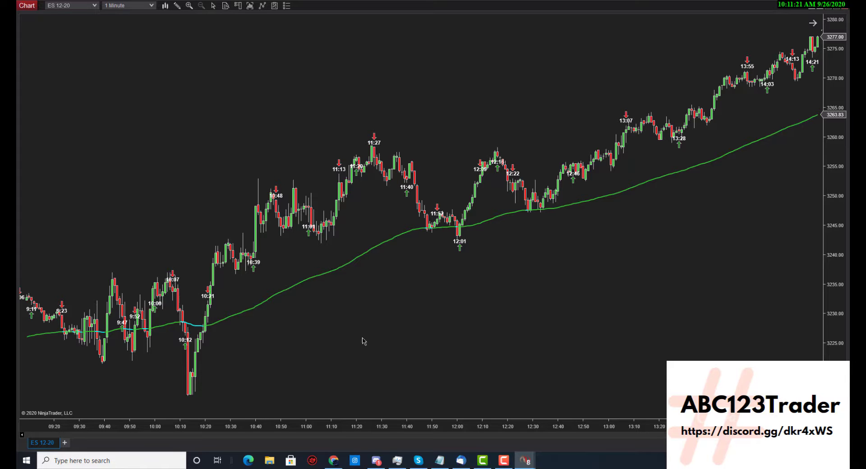
pyautogui.moveTo(298, 349); pyautogui.dragTo(239, 343)
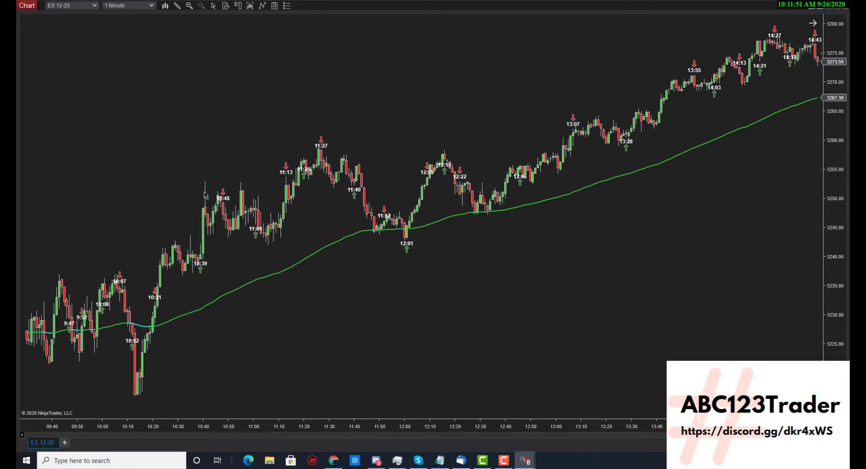
pyautogui.scroll(-5, 507, 335)
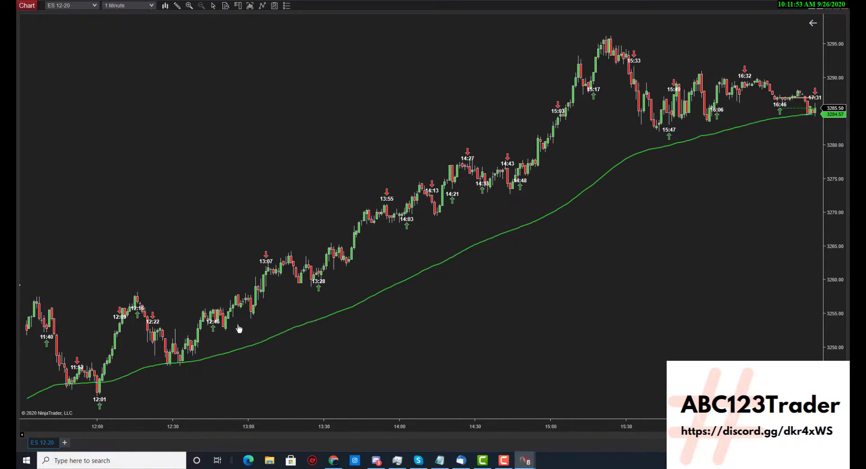
pyautogui.scroll(6, 236, 329)
# Switch the chart to 5-minute bars and review the later and previous-day signals.
pyautogui.click(154, 6)
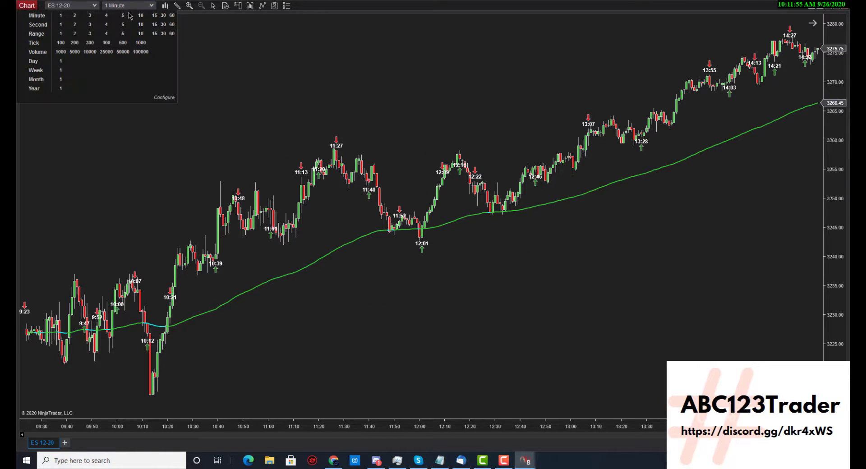
pyautogui.click(123, 16)
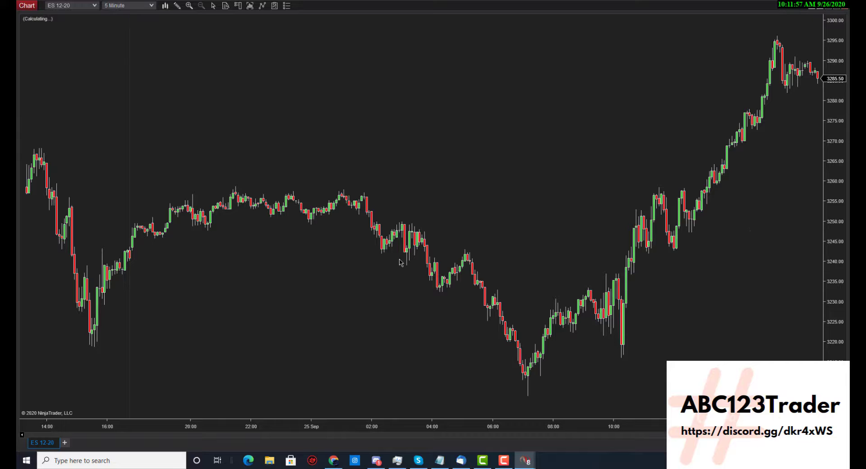
pyautogui.moveTo(439, 306); pyautogui.dragTo(124, 309)
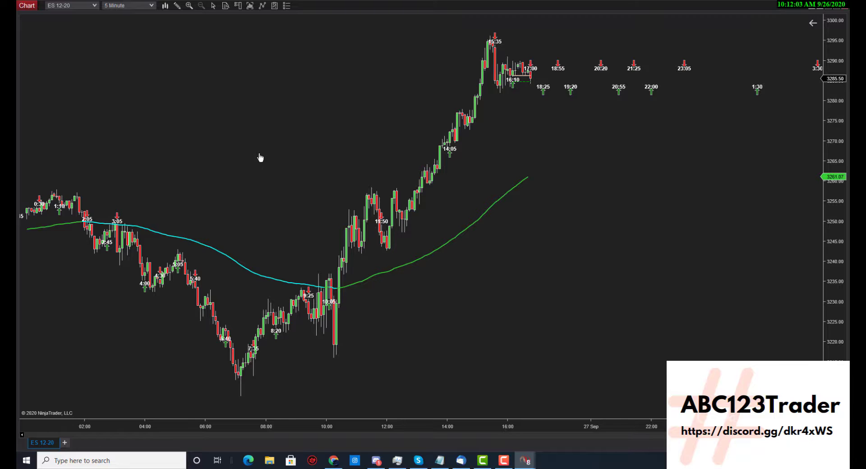
pyautogui.moveTo(259, 158); pyautogui.dragTo(625, 166)
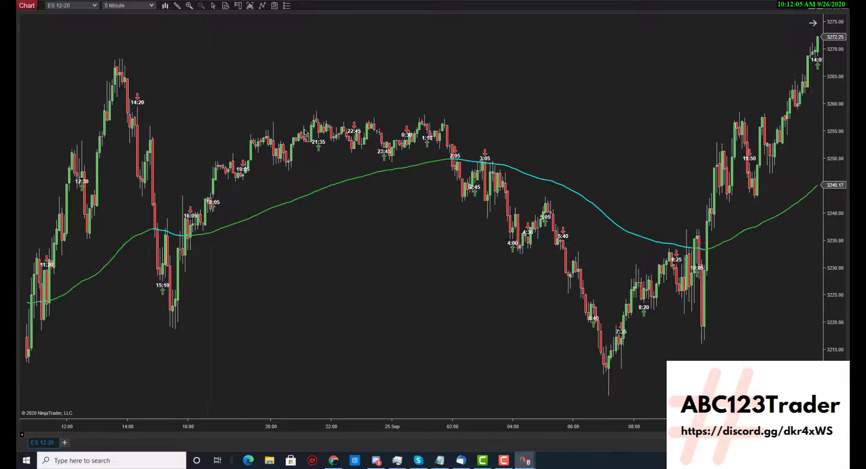
# Review the signals on 500-tick bars, then return the chart to 1-minute bars.
pyautogui.click(153, 6)
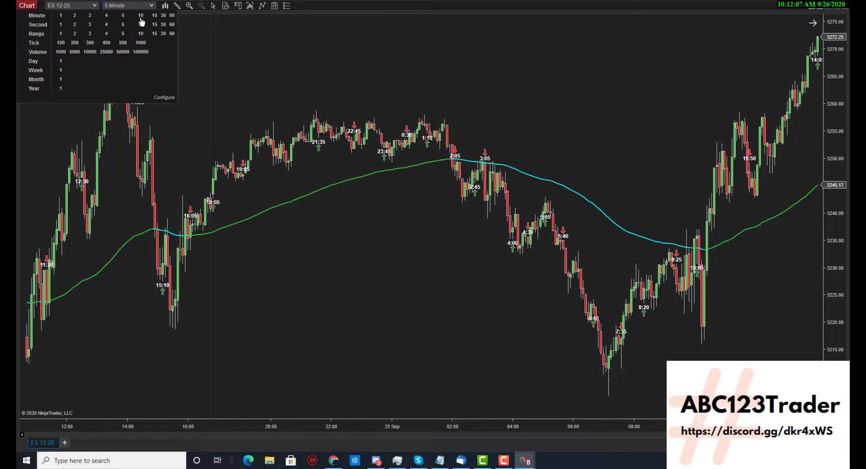
pyautogui.click(123, 44)
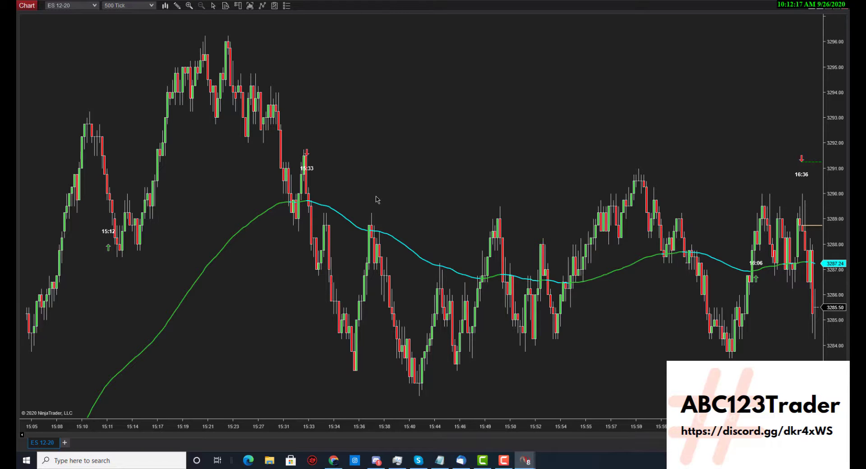
pyautogui.moveTo(567, 334)
pyautogui.mouseDown()
pyautogui.moveTo(325, 334)
pyautogui.moveTo(581, 339)
pyautogui.mouseUp()
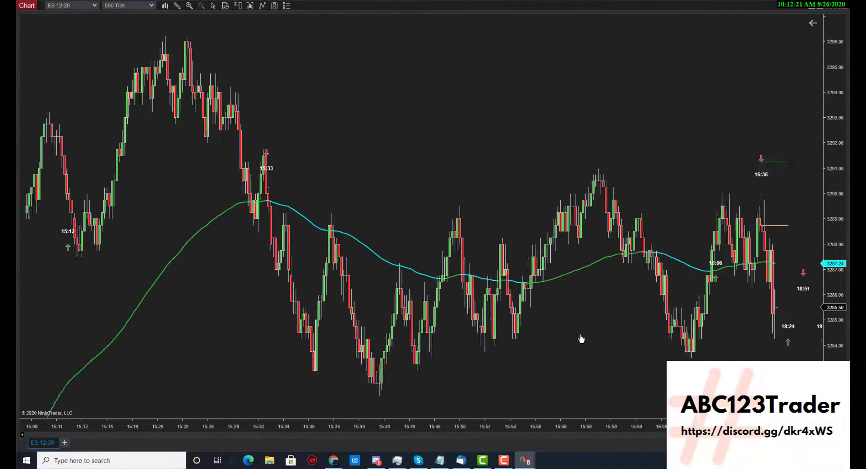
pyautogui.moveTo(216, 357); pyautogui.dragTo(375, 347)
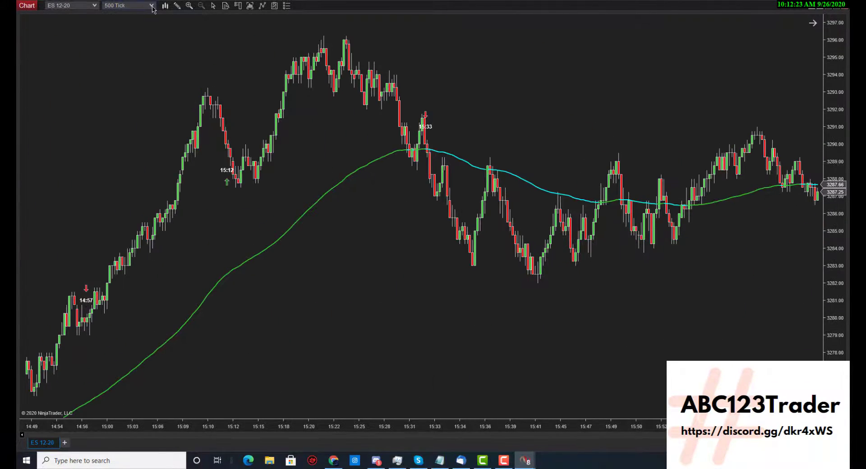
pyautogui.click(151, 6)
pyautogui.click(61, 15)
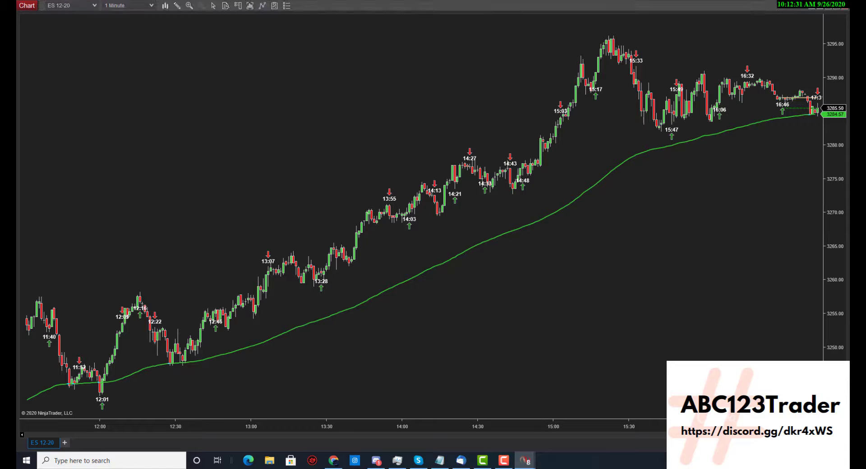
# Set the TimeScanner's Time to search in minutes to FIFTEEN, enable Use Set Time, and apply.
pyautogui.hotkey('ctrl', 'i')
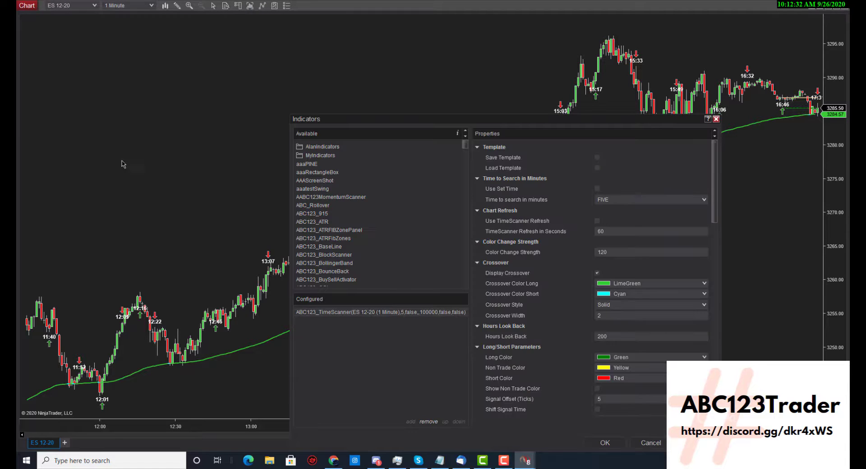
pyautogui.click(655, 200)
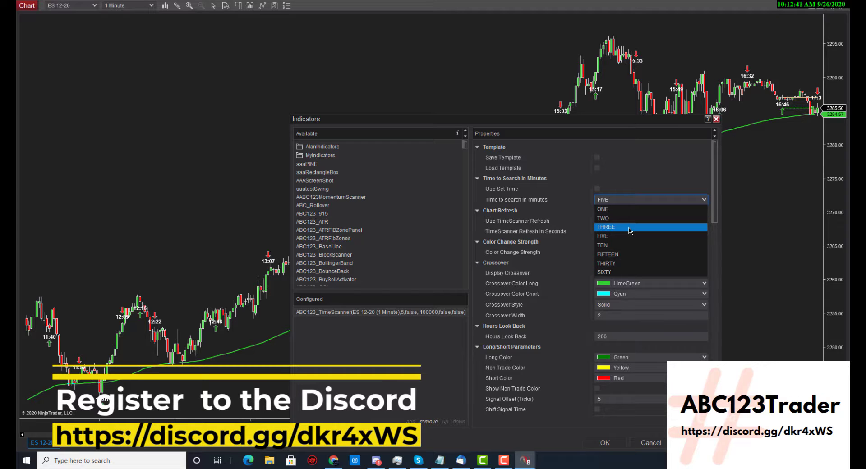
pyautogui.click(610, 255)
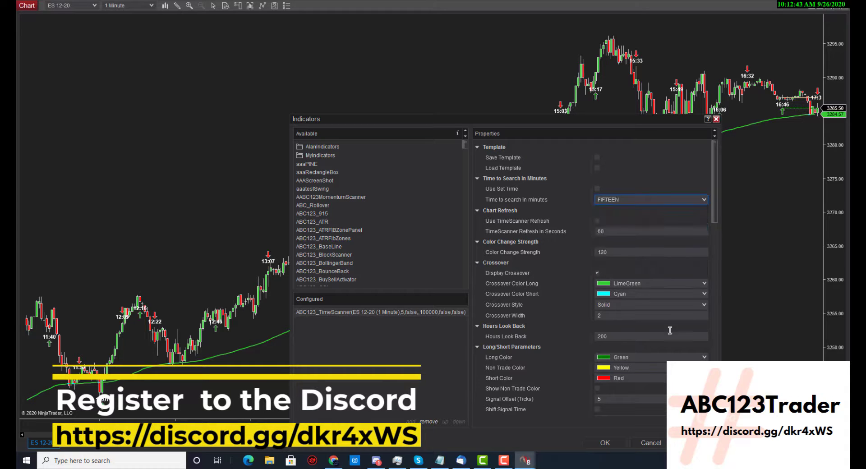
pyautogui.click(597, 188)
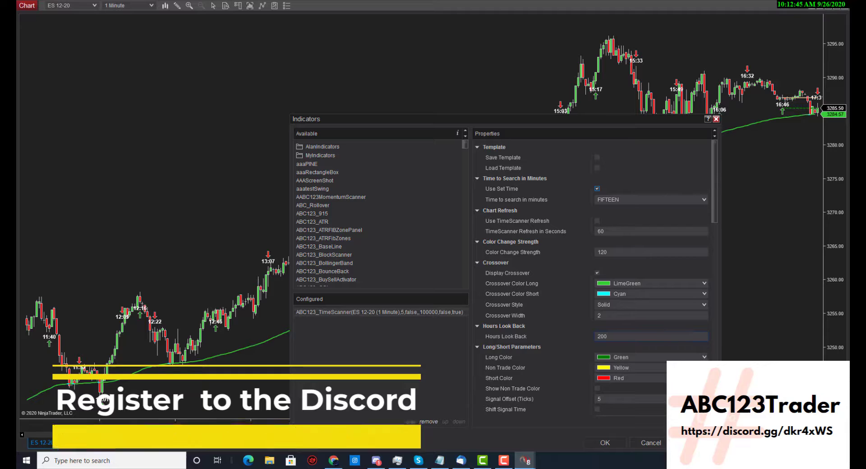
pyautogui.click(592, 446)
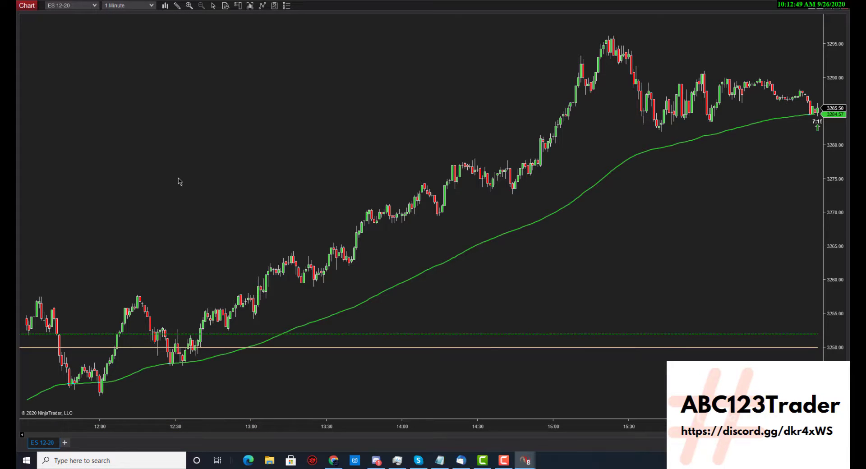
# Pan back to the 00:30–07:30 overnight bars with arrows at 2:45, 3:00, 4:00 and 7:30.
pyautogui.scroll(10, 304, 184)
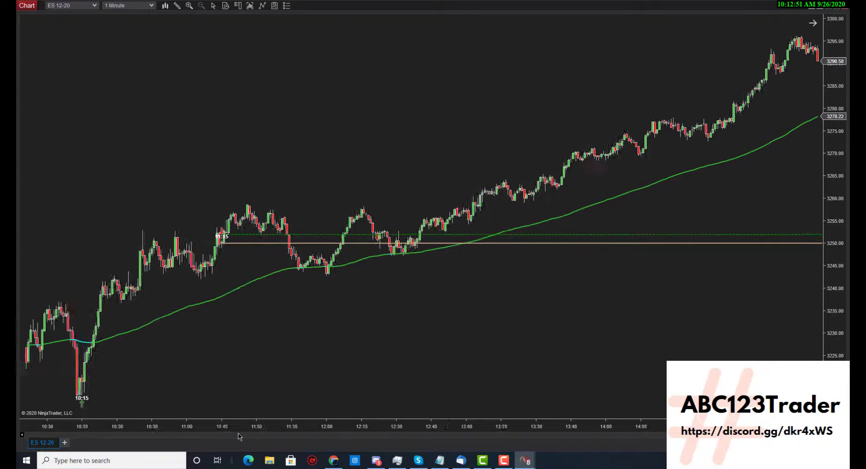
pyautogui.scroll(10, 240, 437)
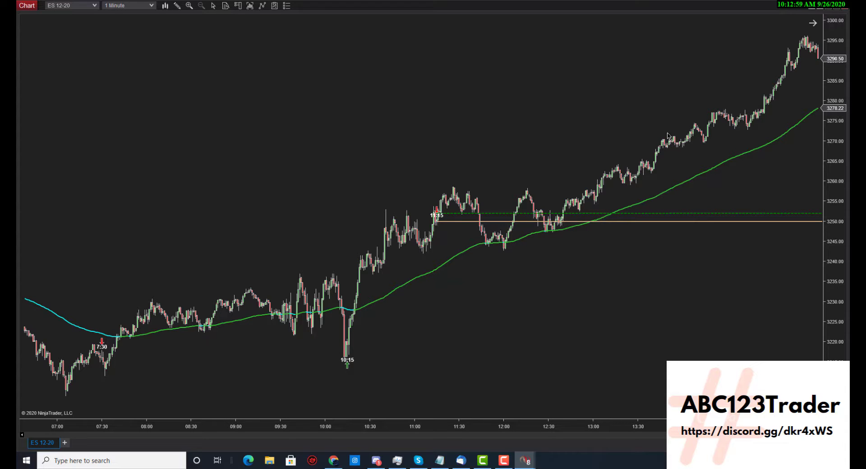
pyautogui.moveTo(795, 177); pyautogui.dragTo(784, 203)
pyautogui.moveTo(145, 213); pyautogui.dragTo(465, 226)
pyautogui.moveTo(168, 357); pyautogui.dragTo(427, 330)
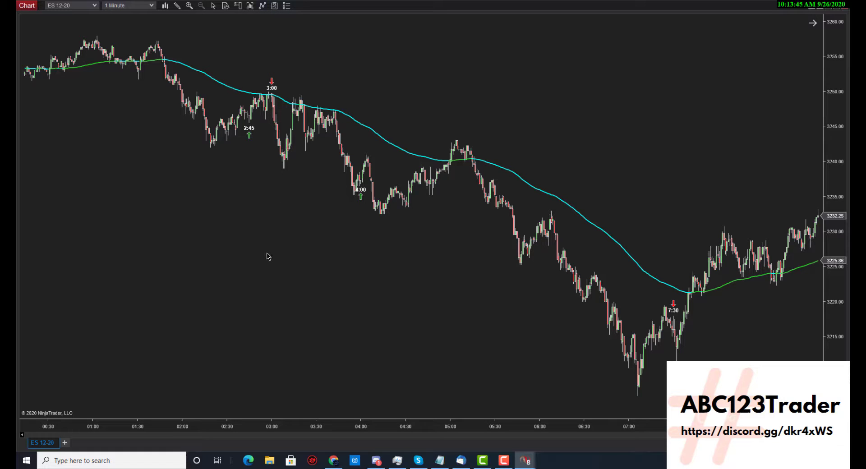
# Enable Show Non Trade Color in the TimeScanner so the 2:45 and 4:00 arrows turn yellow.
pyautogui.hotkey('ctrl', 'i')
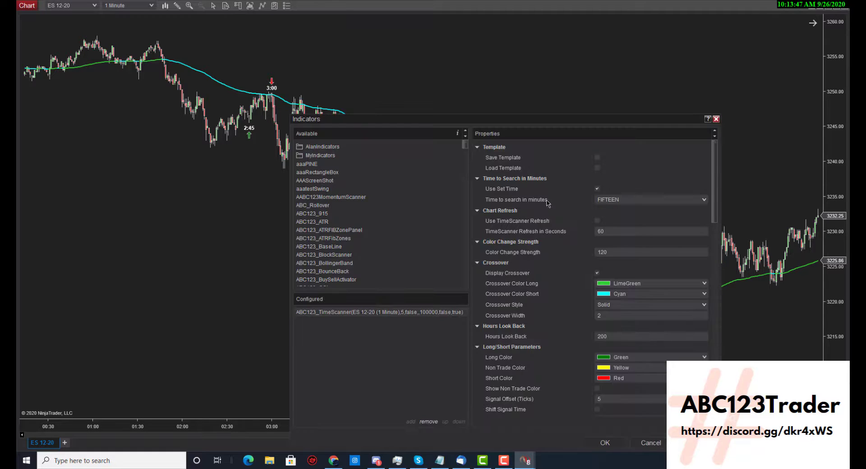
pyautogui.click(597, 388)
pyautogui.click(615, 444)
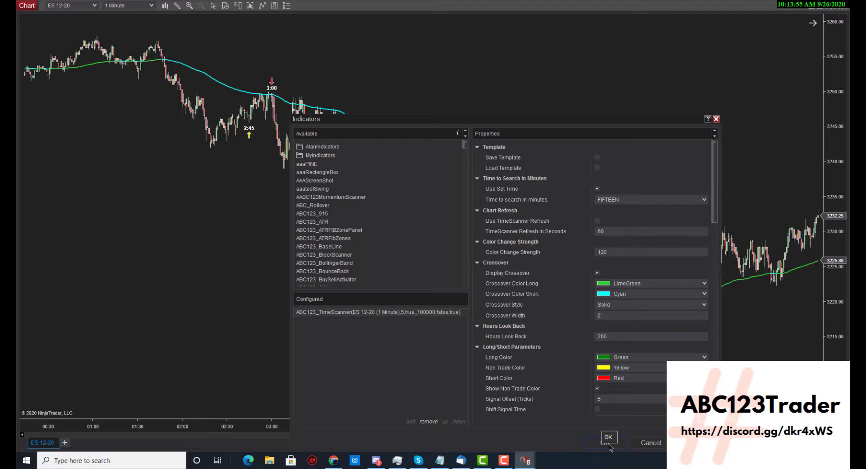
pyautogui.click(609, 444)
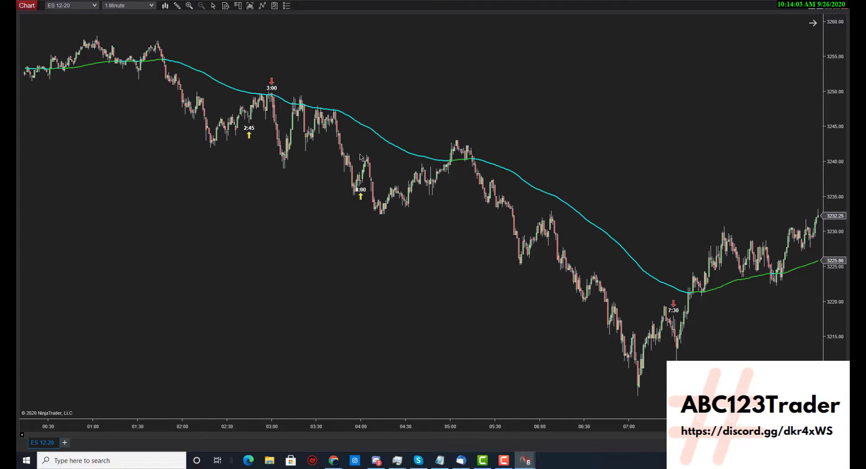
# Pan from the overnight bars forward to the latest bars, reviewing the yellow and red arrows.
pyautogui.moveTo(513, 369); pyautogui.dragTo(251, 329)
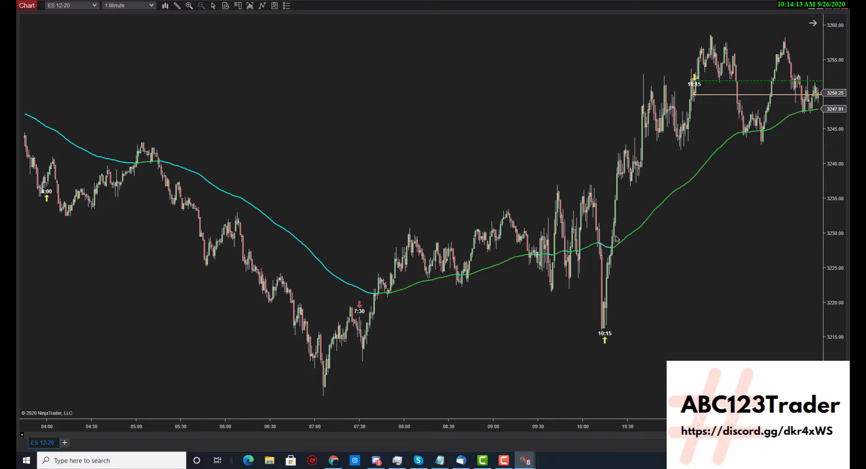
pyautogui.moveTo(759, 265)
pyautogui.mouseDown()
pyautogui.moveTo(581, 280)
pyautogui.moveTo(366, 224)
pyautogui.mouseUp()
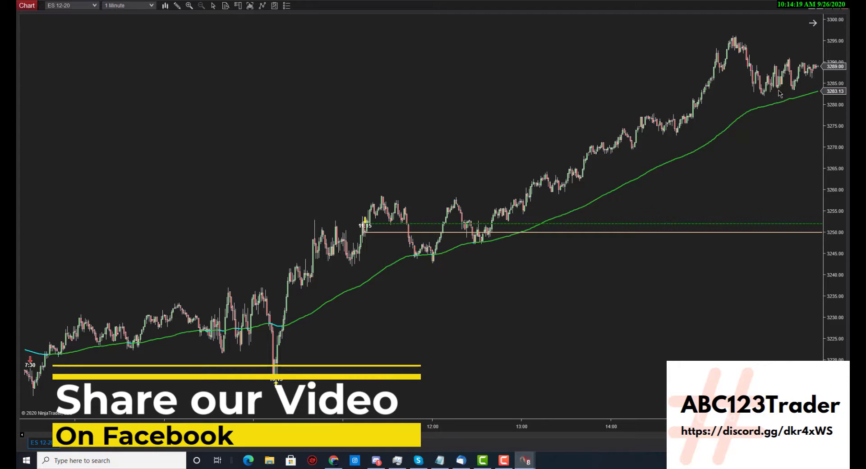
pyautogui.moveTo(704, 311); pyautogui.dragTo(417, 356)
pyautogui.scroll(15, 238, 207)
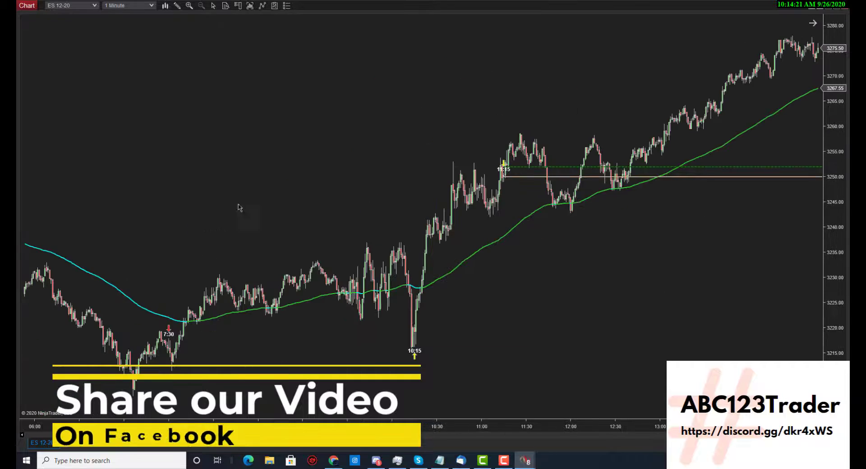
pyautogui.scroll(3, 316, 239)
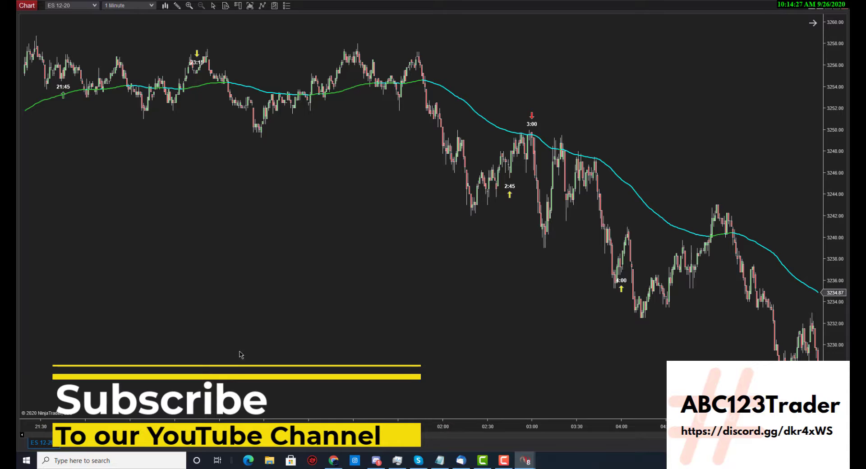
pyautogui.scroll(-10, 570, 367)
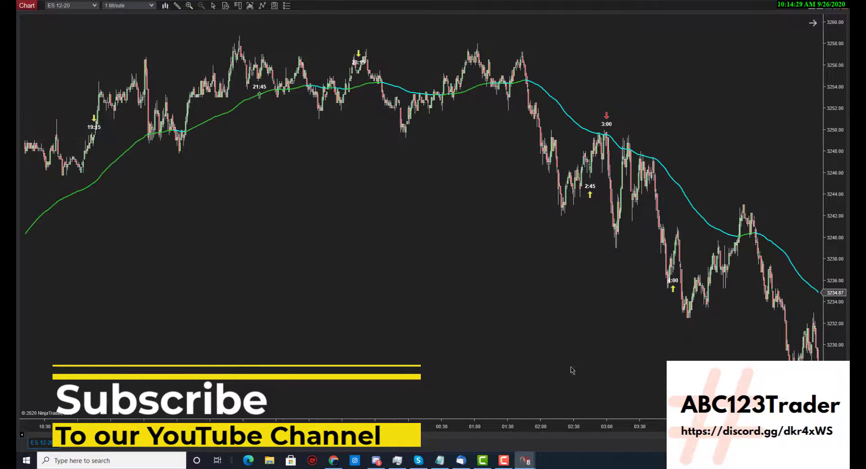
pyautogui.moveTo(647, 324); pyautogui.dragTo(130, 338)
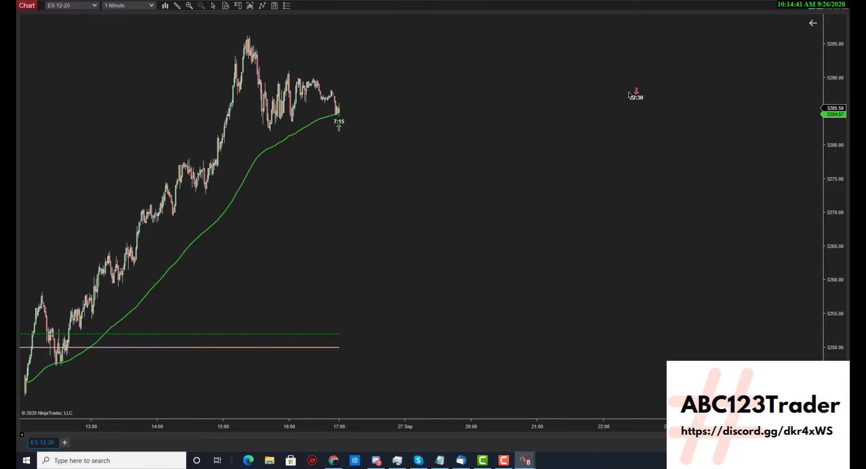
pyautogui.moveTo(308, 370); pyautogui.dragTo(375, 369)
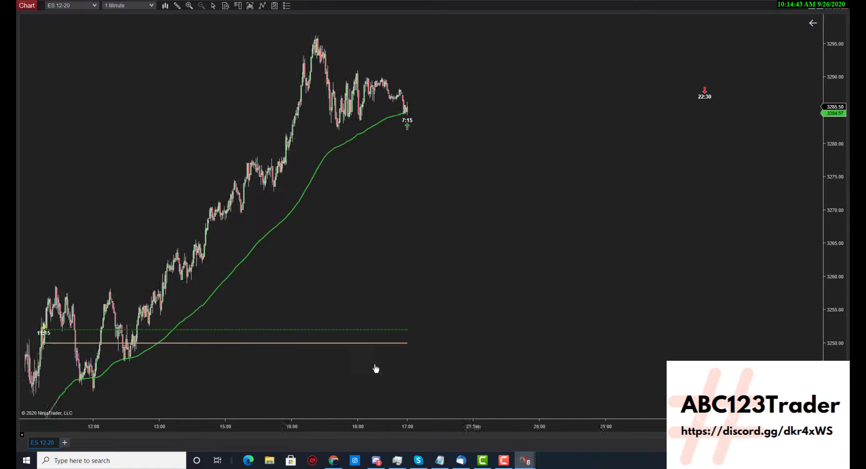
pyautogui.scroll(10, 54, 165)
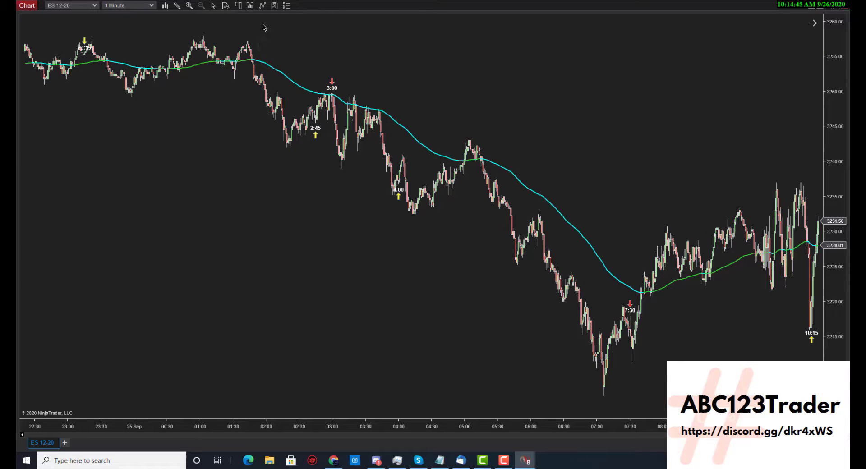
# Set the Data Series days to load to 8, then pan to the 22:30–08:00 bars.
pyautogui.rightClick(272, 210)
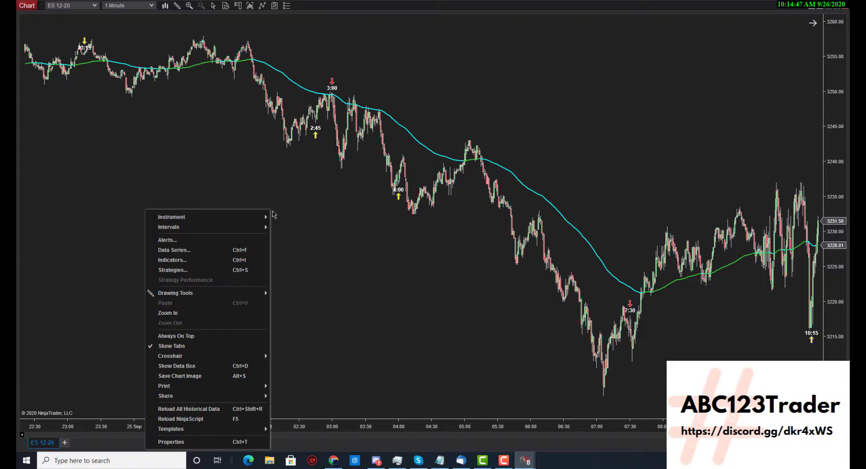
pyautogui.click(173, 250)
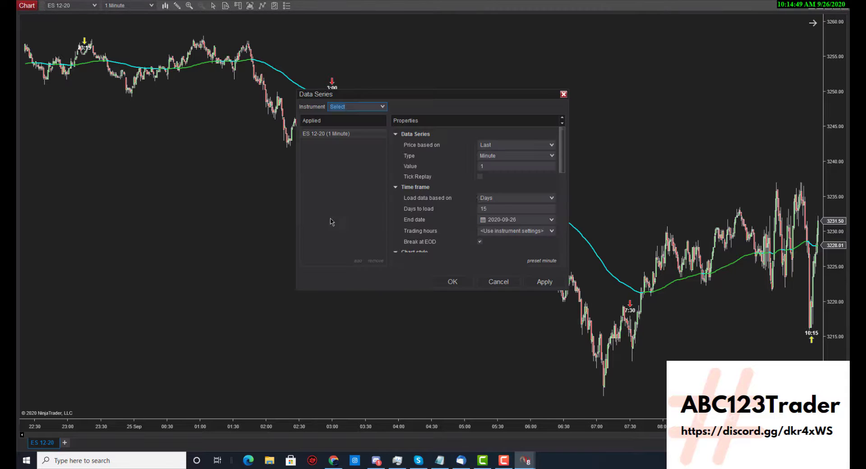
pyautogui.click(497, 208)
pyautogui.click(462, 285)
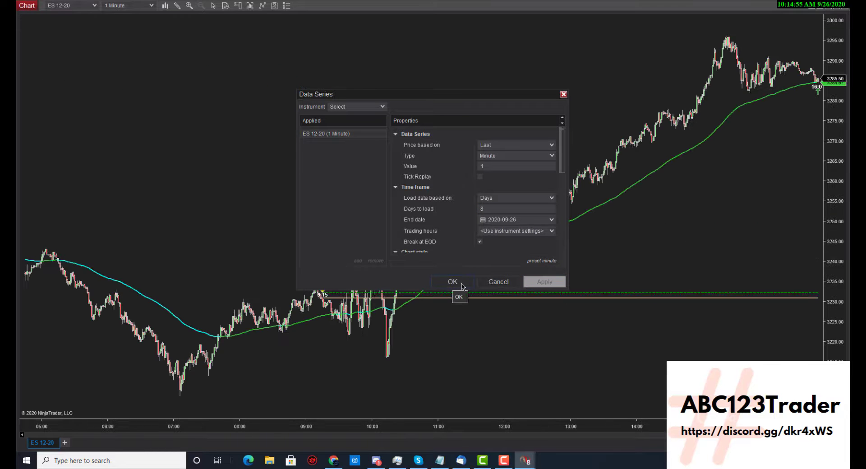
pyautogui.click(459, 285)
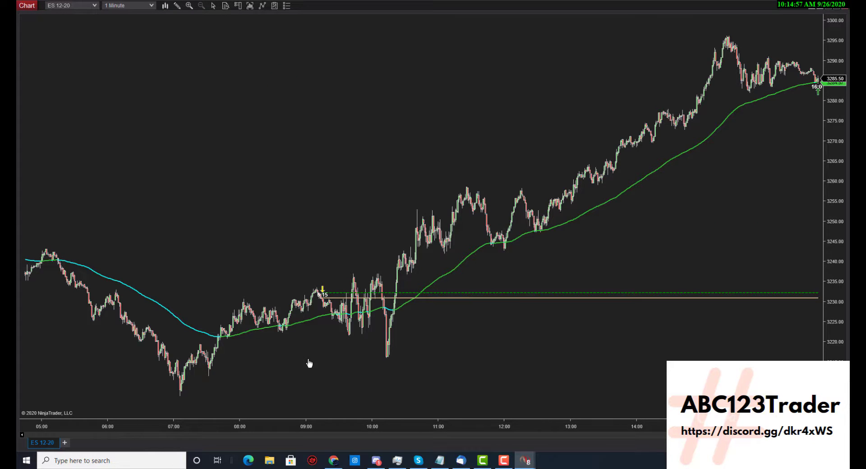
pyautogui.moveTo(310, 364); pyautogui.dragTo(553, 366)
pyautogui.moveTo(171, 348); pyautogui.dragTo(425, 344)
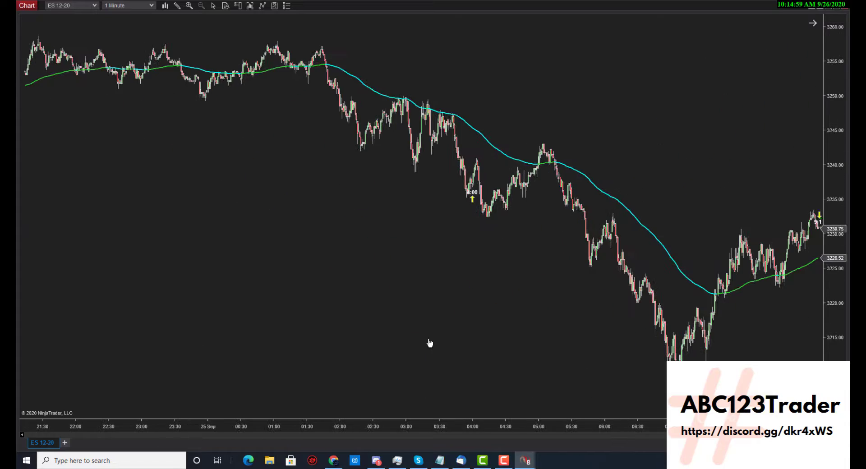
pyautogui.scroll(5, 159, 154)
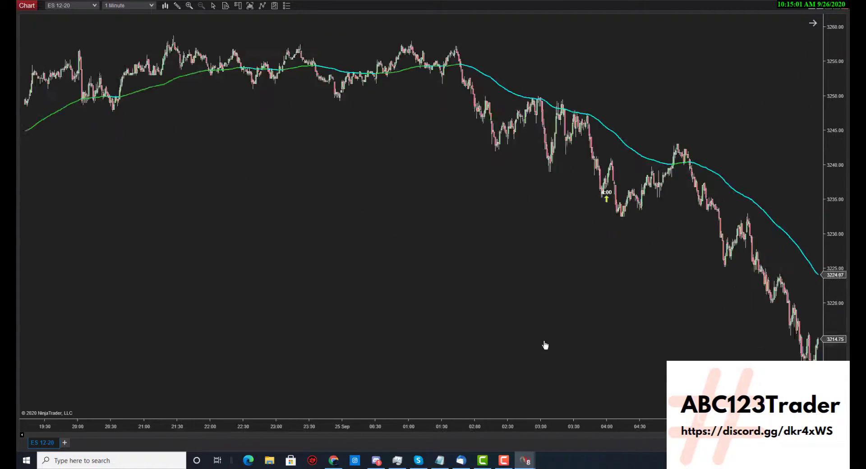
pyautogui.moveTo(545, 346); pyautogui.dragTo(212, 297)
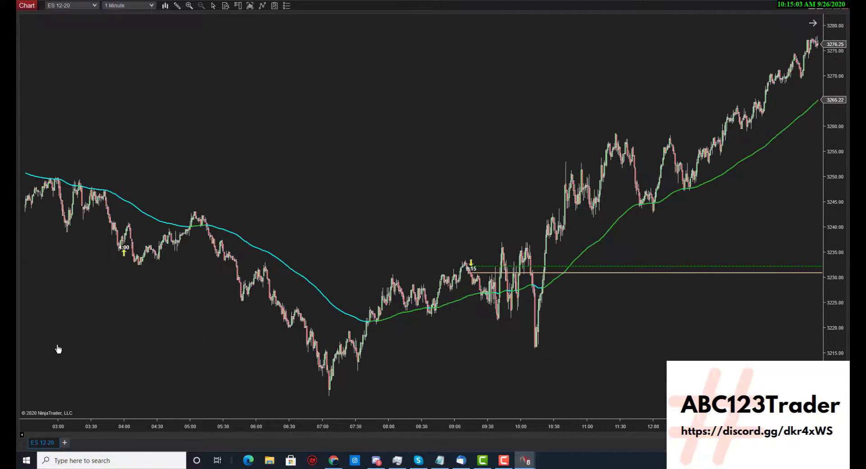
pyautogui.moveTo(58, 350); pyautogui.dragTo(287, 157)
# Raise the Data Series days to load to 60 and apply it.
pyautogui.rightClick(246, 144)
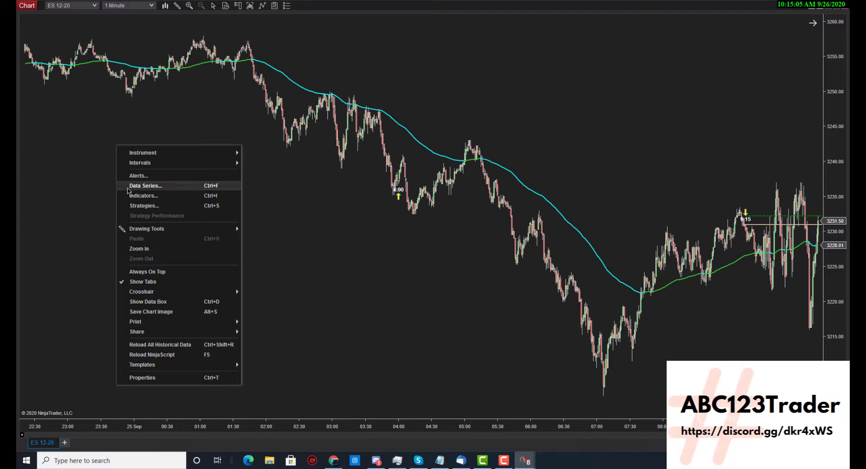
pyautogui.click(190, 187)
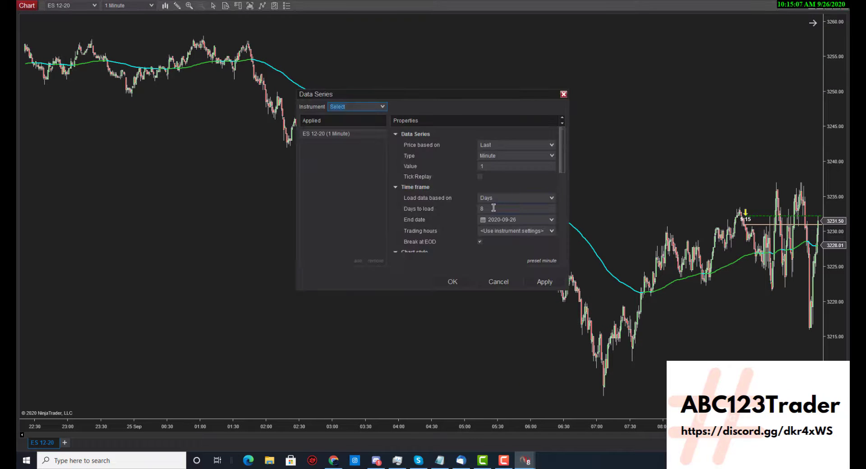
pyautogui.click(496, 208)
pyautogui.click(545, 281)
pyautogui.click(452, 283)
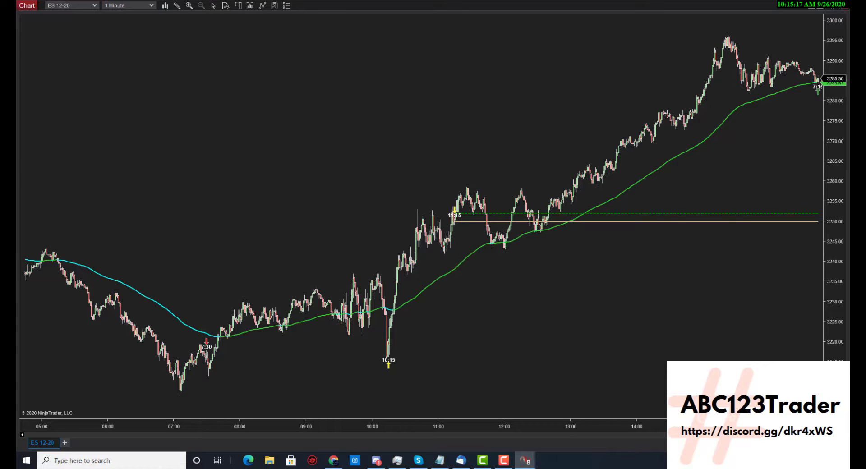
# Change the ABC123_TimeScanner's Hours Look Back from 200 to 20000 and apply it.
pyautogui.moveTo(667, 435); pyautogui.dragTo(683, 448)
pyautogui.hotkey('ctrl', 'i')
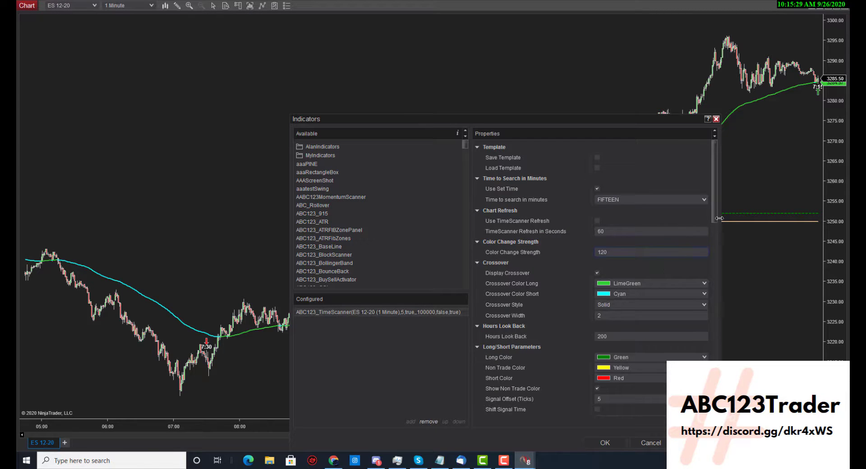
pyautogui.moveTo(713, 204); pyautogui.dragTo(714, 217)
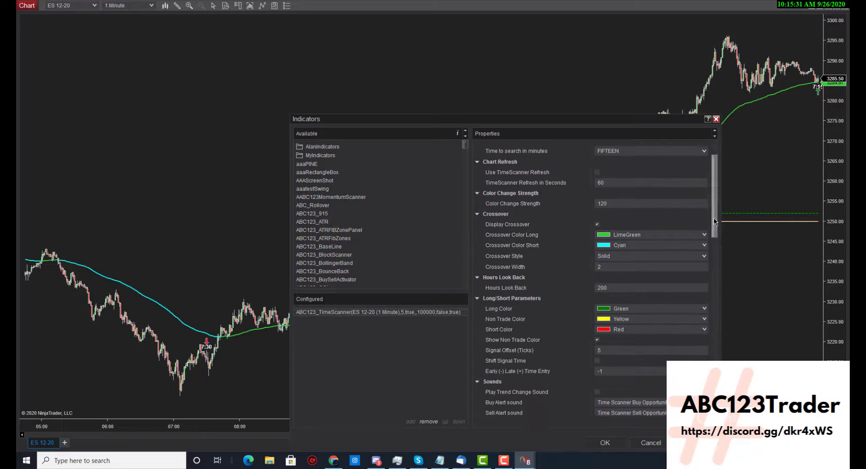
pyautogui.click(615, 289)
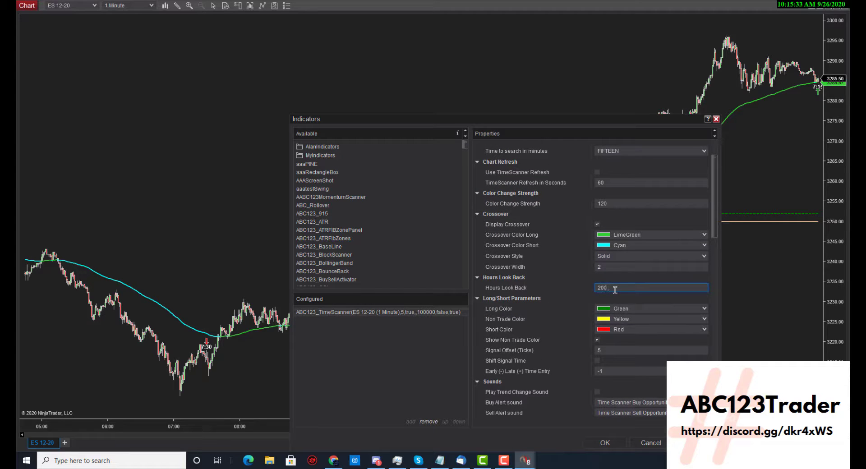
pyautogui.write('000')
pyautogui.press('BackSpace')
pyautogui.click(617, 446)
pyautogui.click(602, 442)
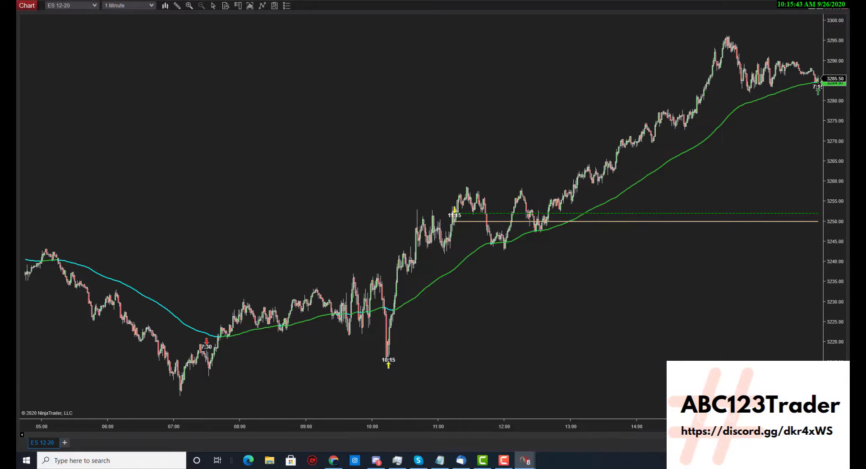
pyautogui.scroll(15, 601, 444)
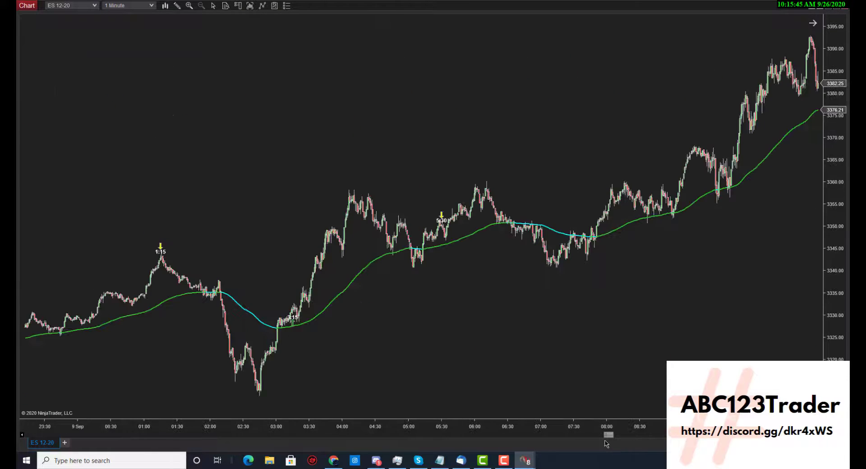
pyautogui.scroll(5, 602, 445)
pyautogui.scroll(-20, 598, 445)
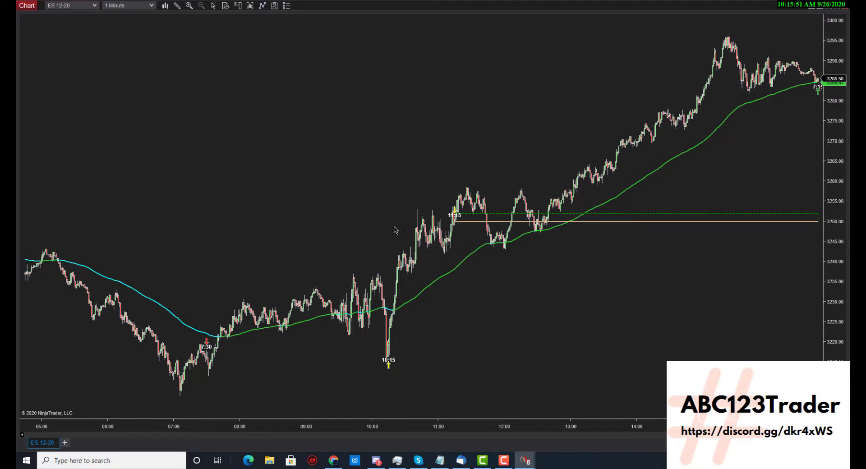
# Set the TimeScanner's Color Change Strength to 50 instead of 120 and apply it.
pyautogui.hotkey('ctrl', 'i')
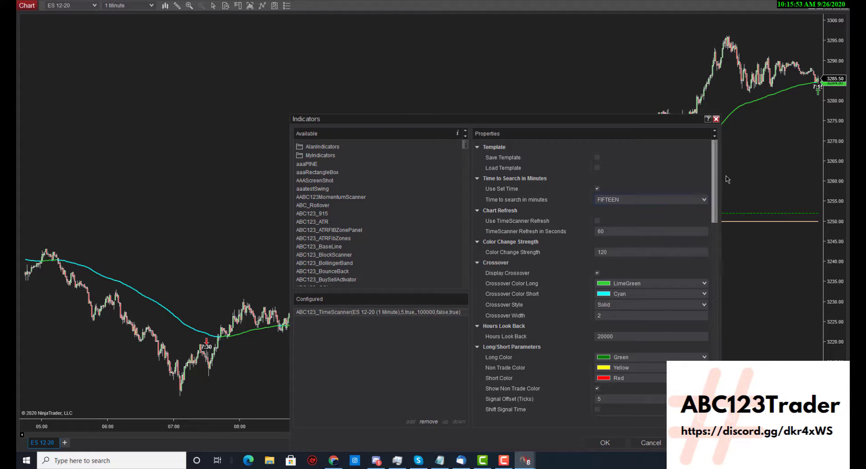
pyautogui.scroll(-3, 713, 183)
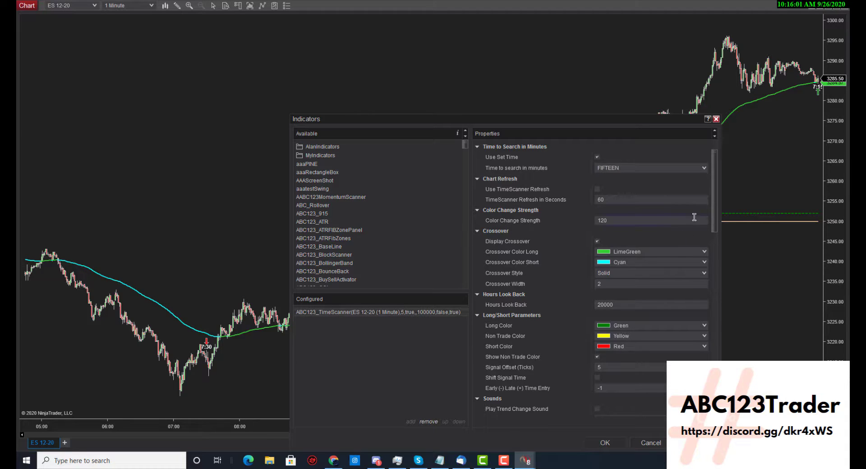
pyautogui.moveTo(713, 201); pyautogui.dragTo(721, 381)
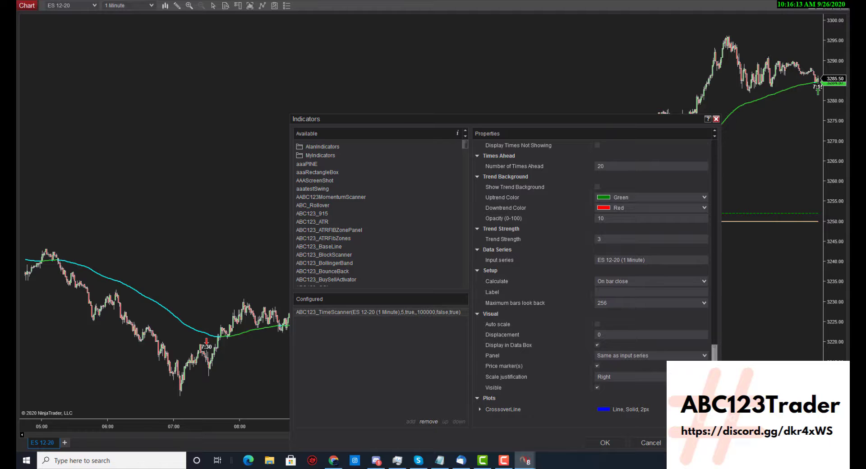
pyautogui.scroll(15, 588, 341)
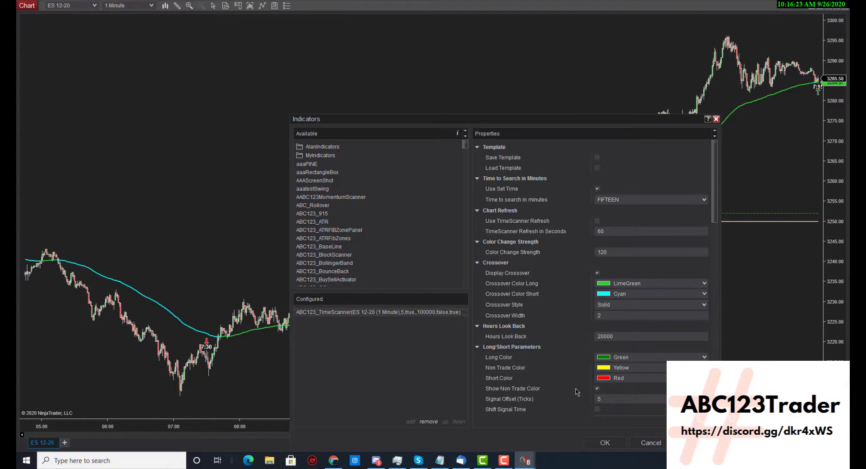
pyautogui.click(627, 252)
pyautogui.click(607, 443)
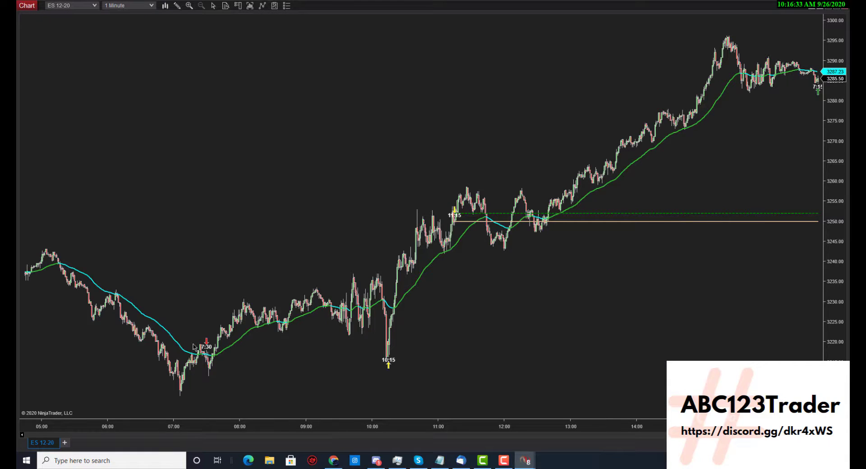
# Scroll back to evening and overnight bars with arrows at 19:15, 21:00, 2:45, 3:00 and 4:00.
pyautogui.scroll(10, 172, 133)
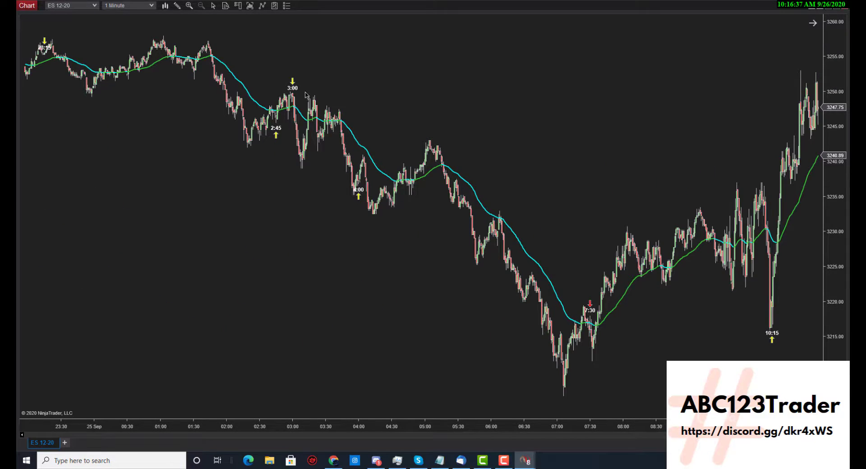
pyautogui.scroll(15, 78, 199)
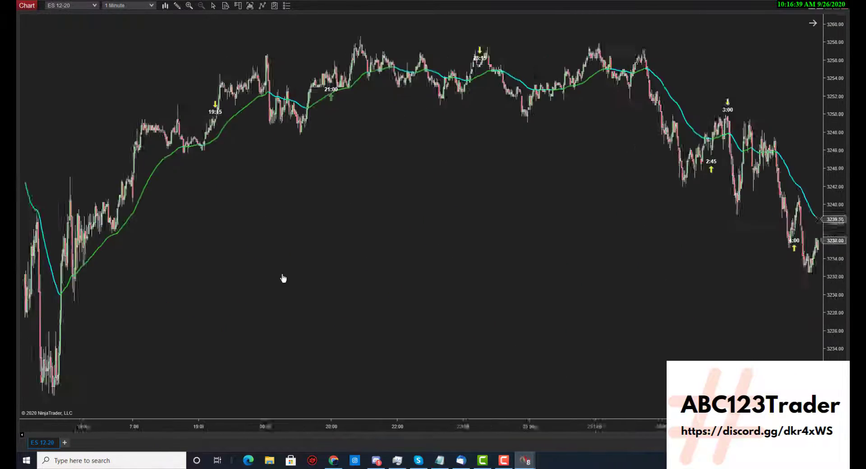